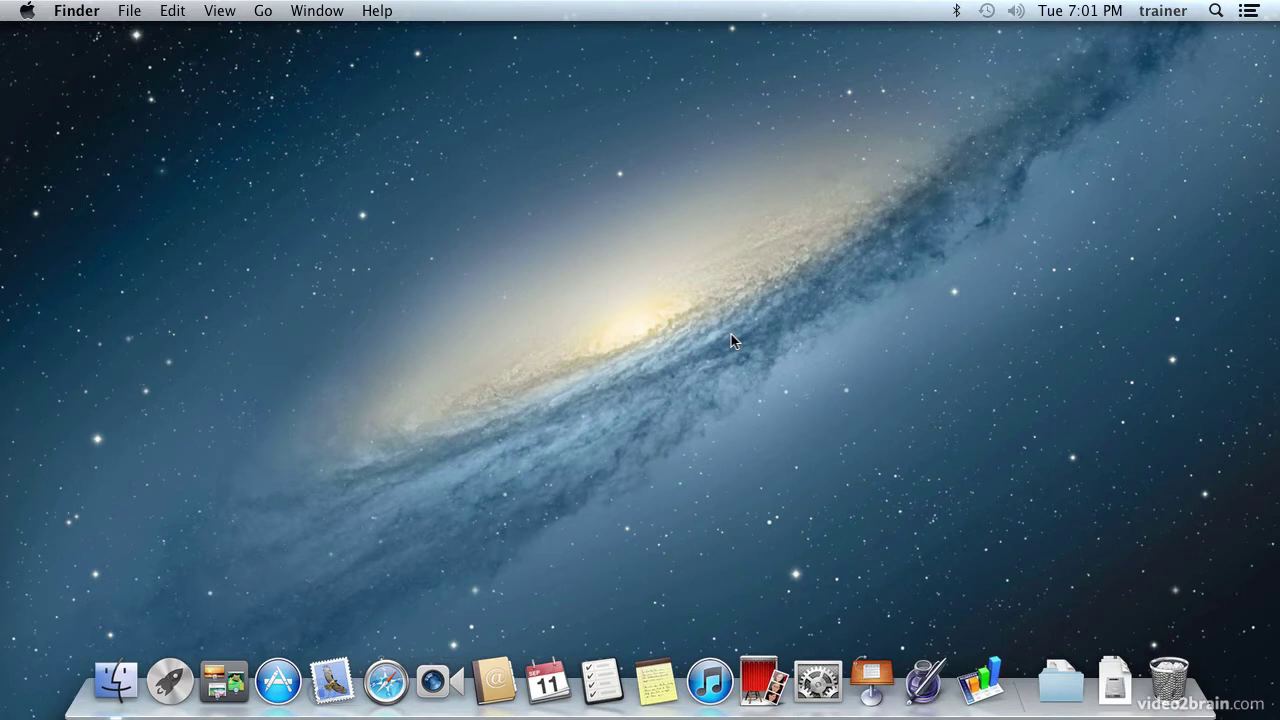
Step: Open the Users & Groups preferences and unlock them for changes with the administrator password
left_click(28, 12)
left_click(45, 104)
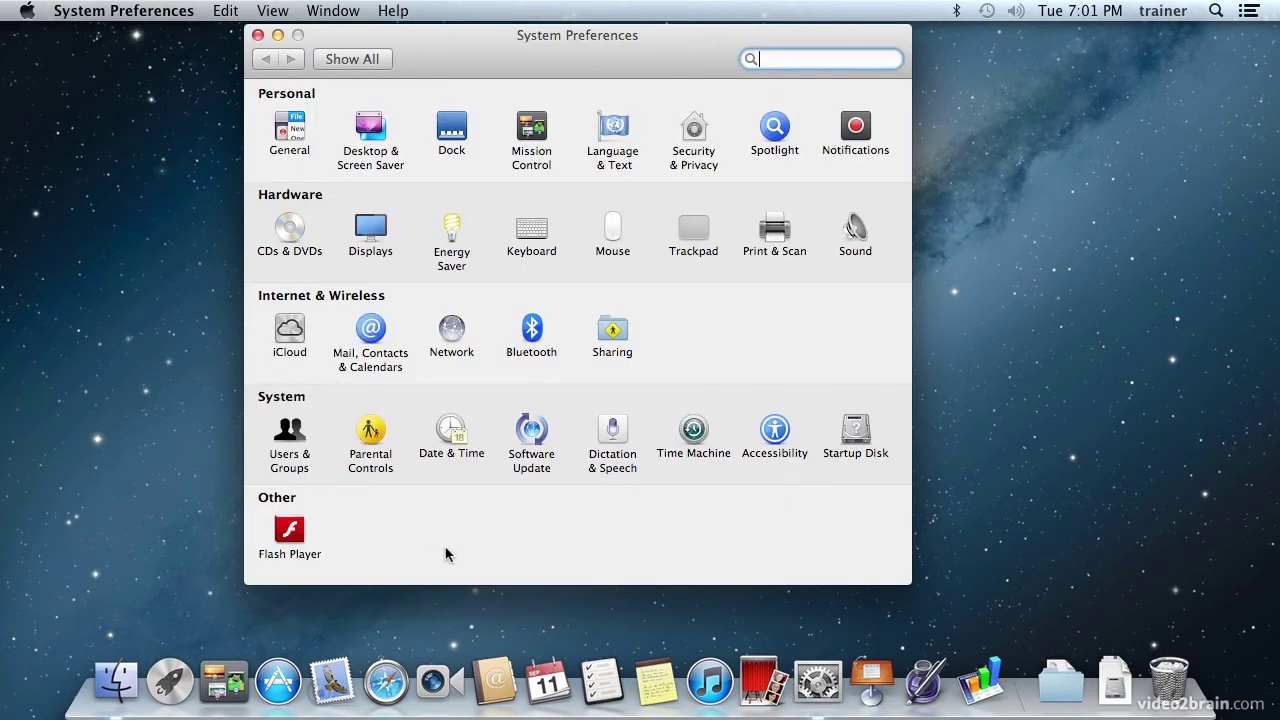
left_click(289, 437)
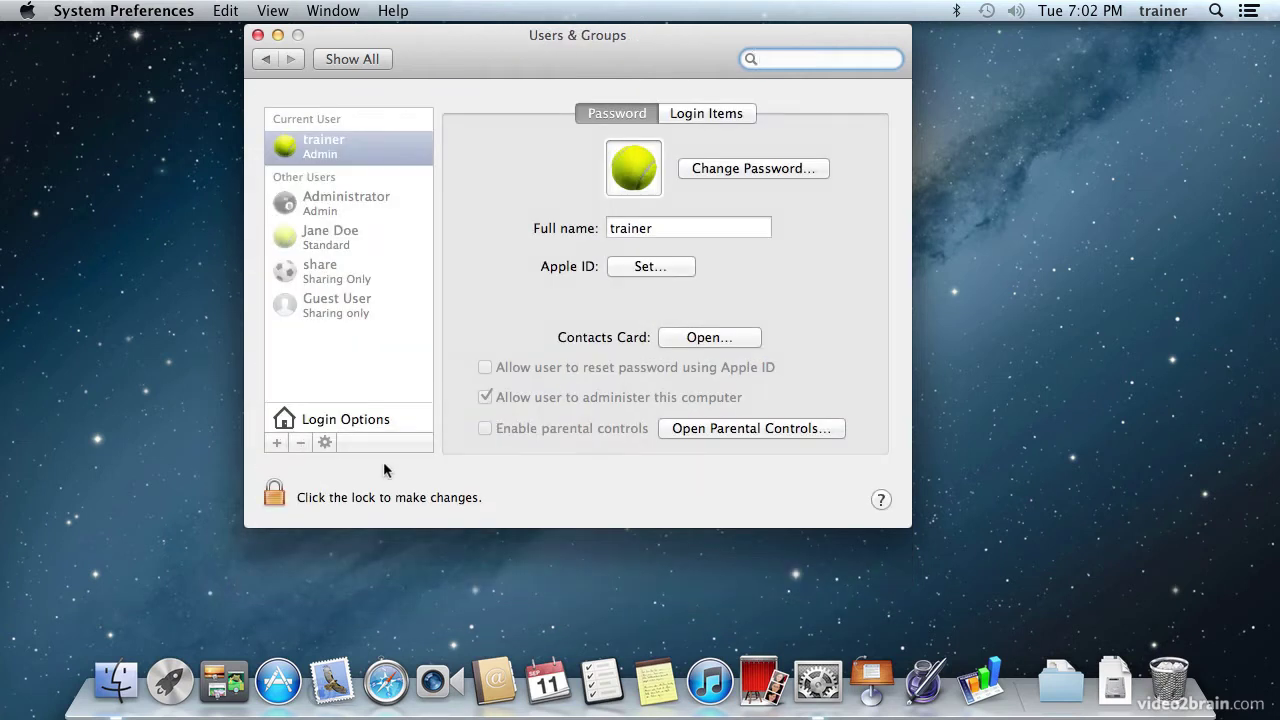
left_click(279, 495)
type("••••••")
key("Return")
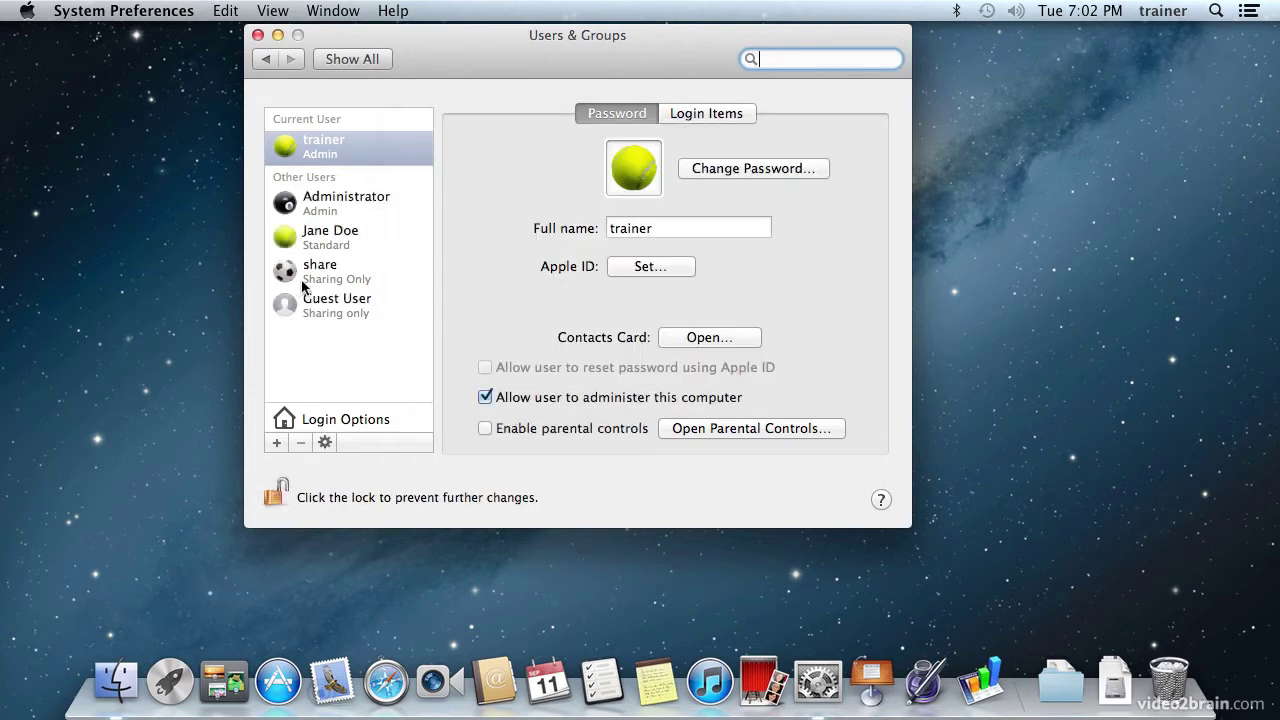
Step: View the standard user's account settings and open the Parental Controls preferences
left_click(320, 236)
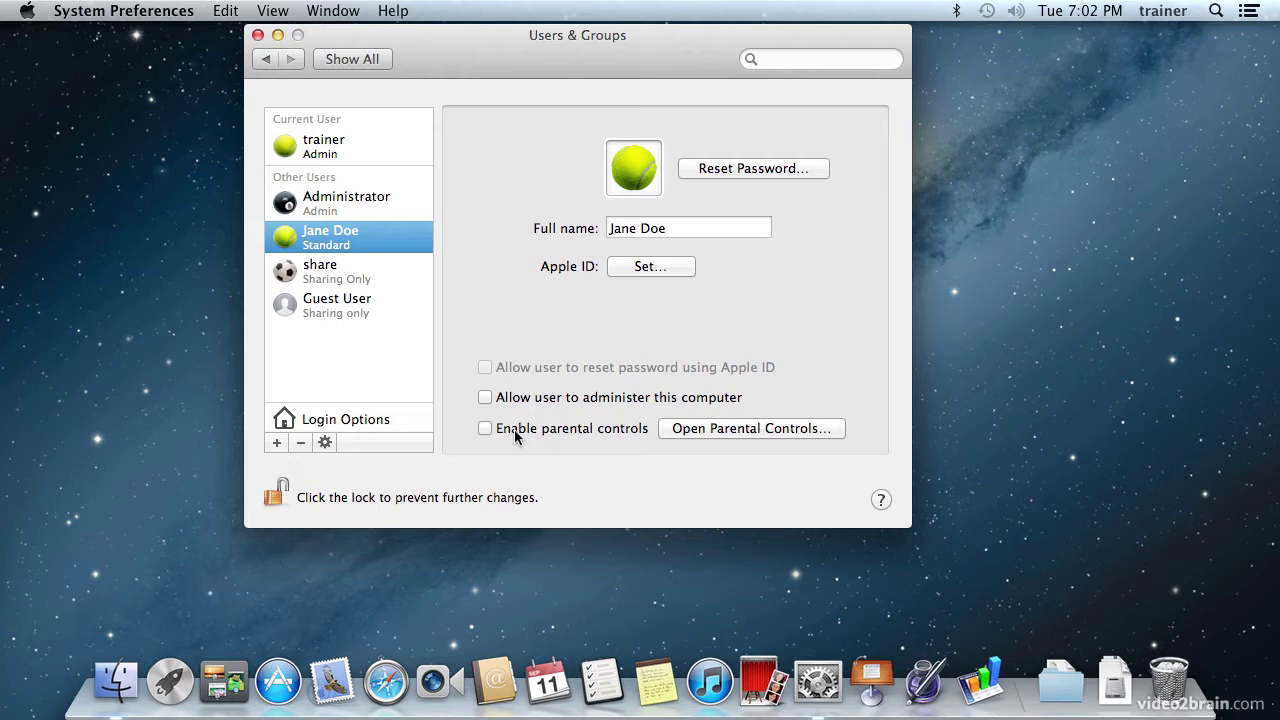
left_click(346, 60)
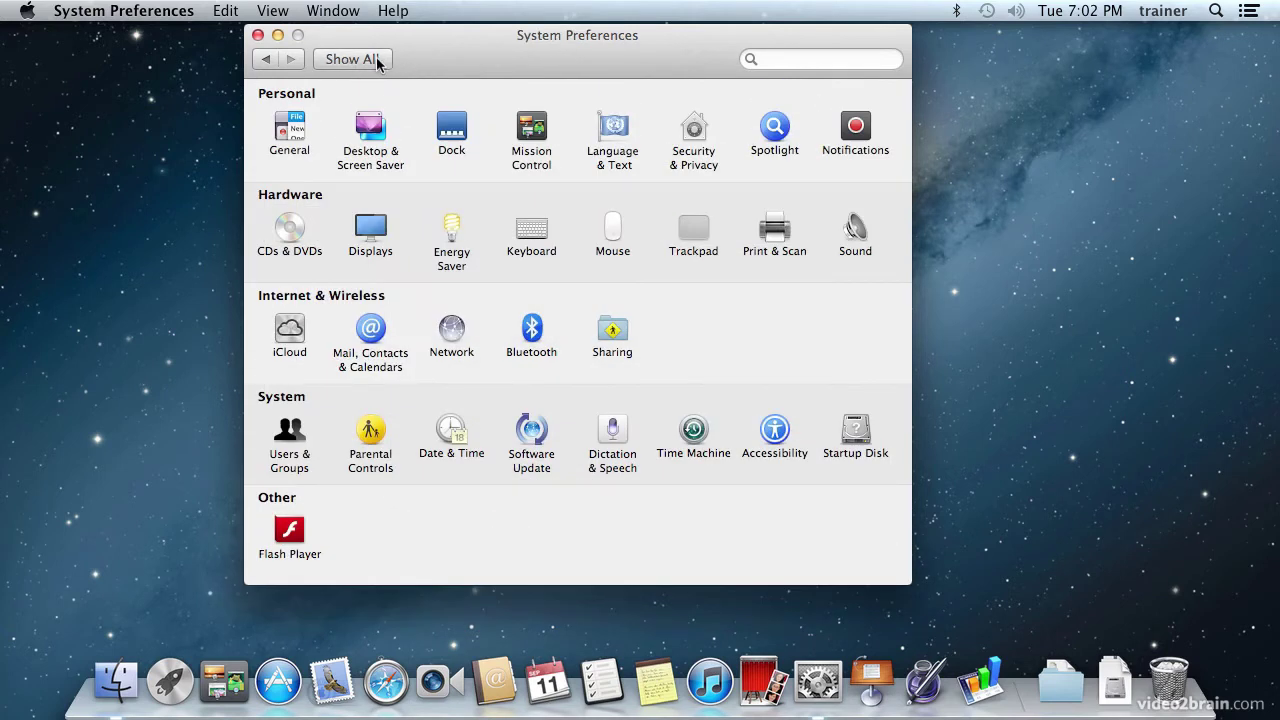
left_click(374, 440)
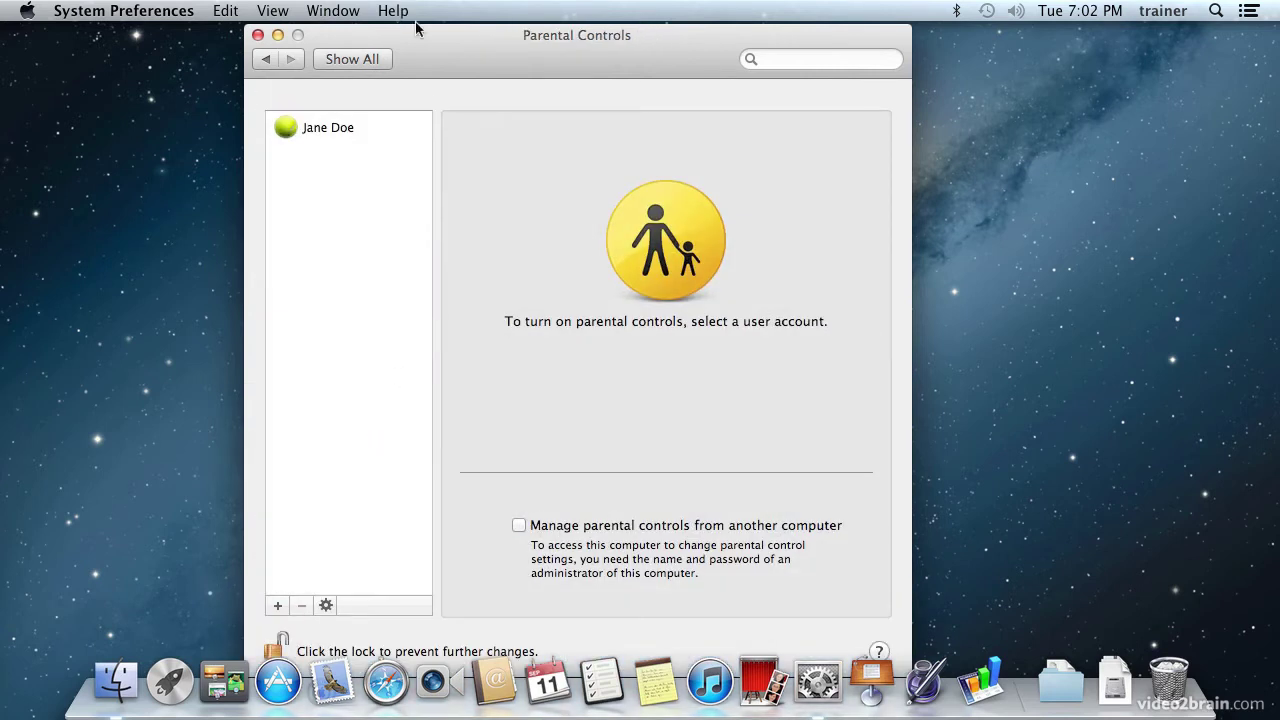
left_click_drag(439, 40, 433, 36)
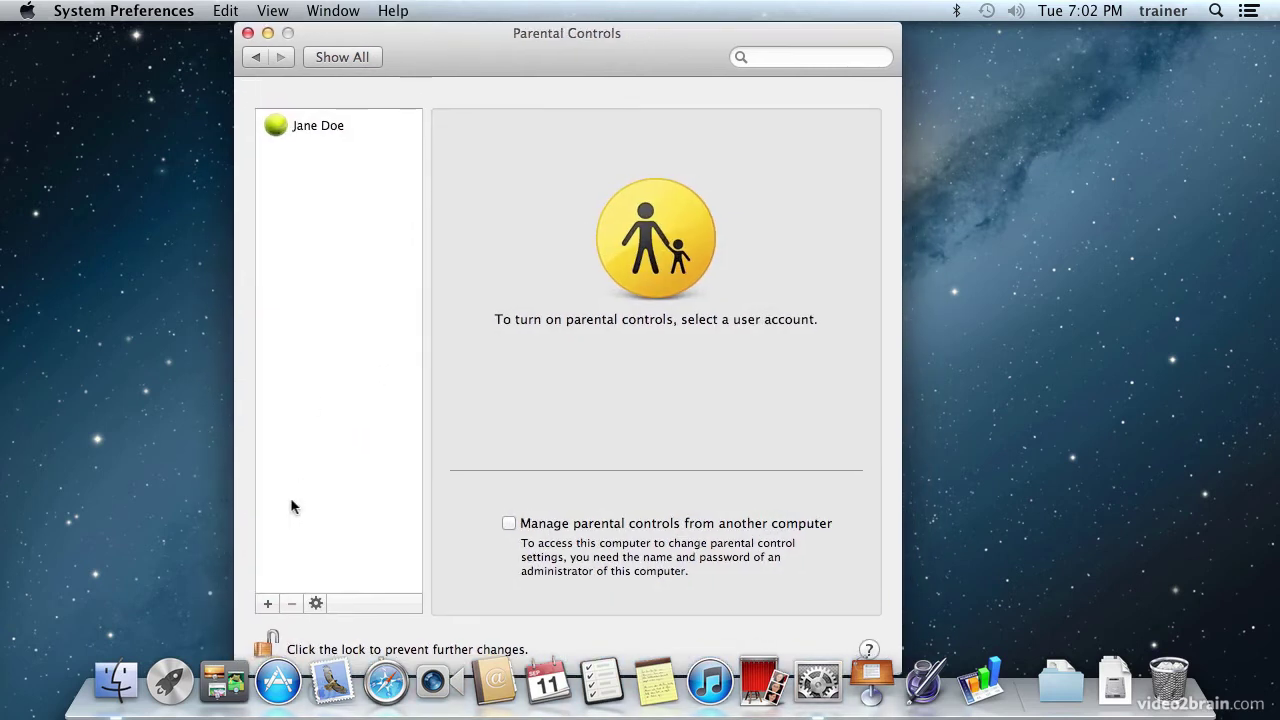
Step: Start a new account in Parental Controls and enter the child's full name and a short account name
left_click(268, 634)
left_click(268, 604)
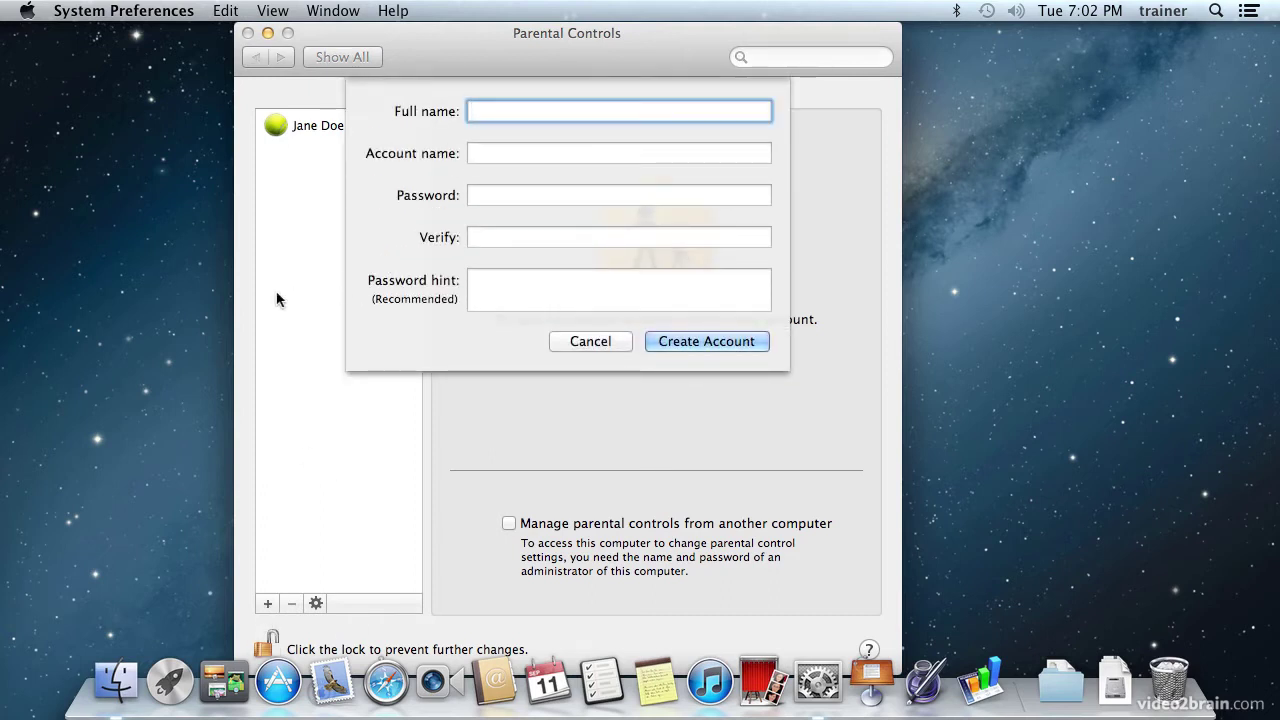
type("Johnny Doe")
key("Tab")
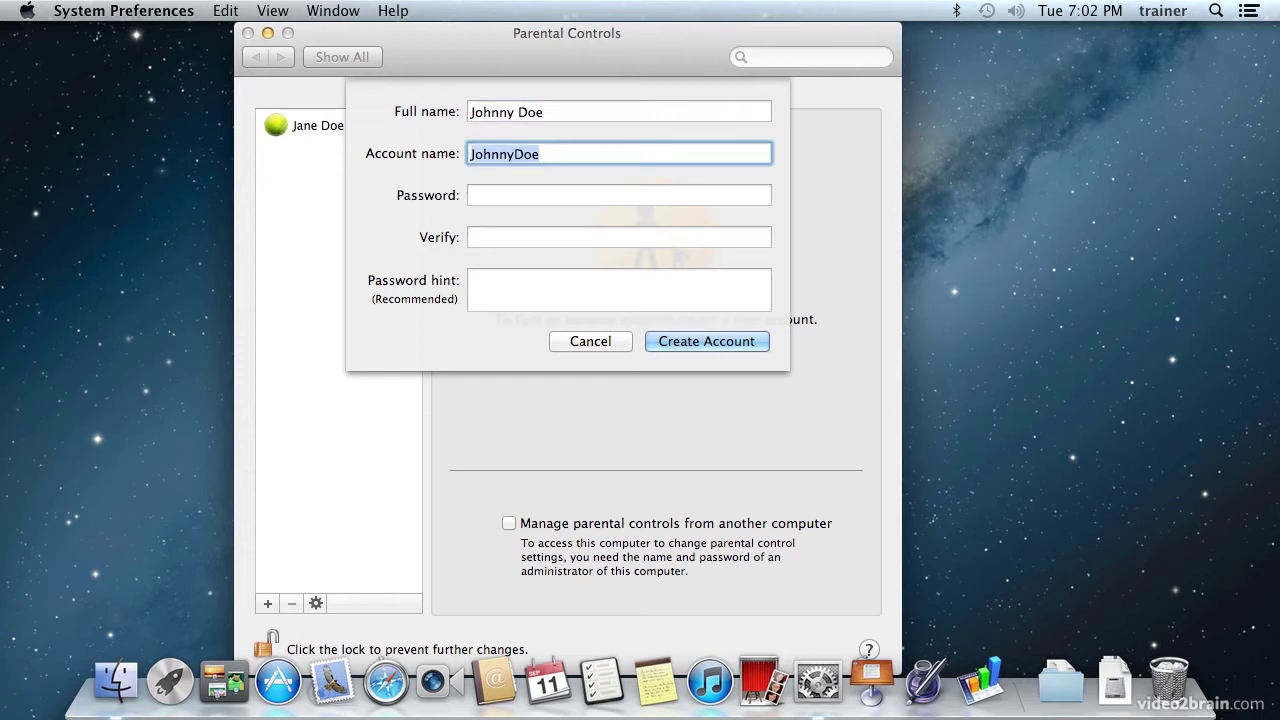
type("johnny")
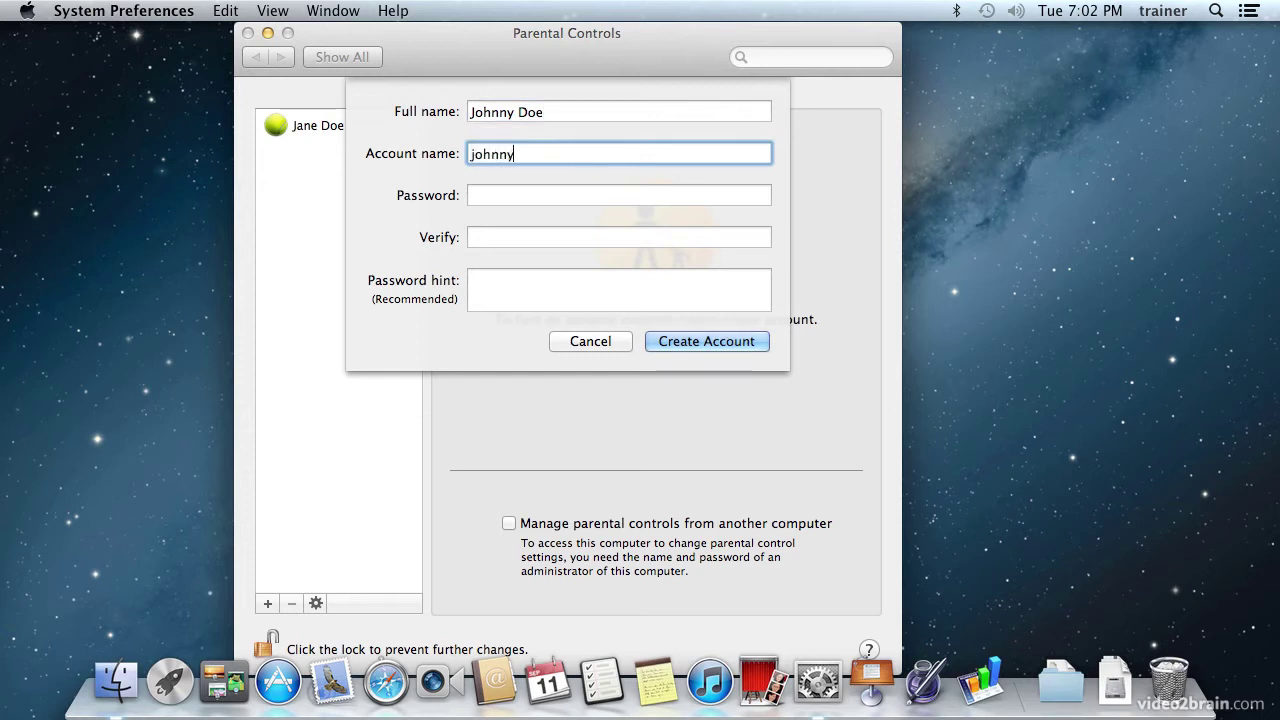
Step: Enter and verify the new account's password, set the password hint to "child", and create the account
key("Tab")
type("••••••••")
key("Tab")
type("••••••••")
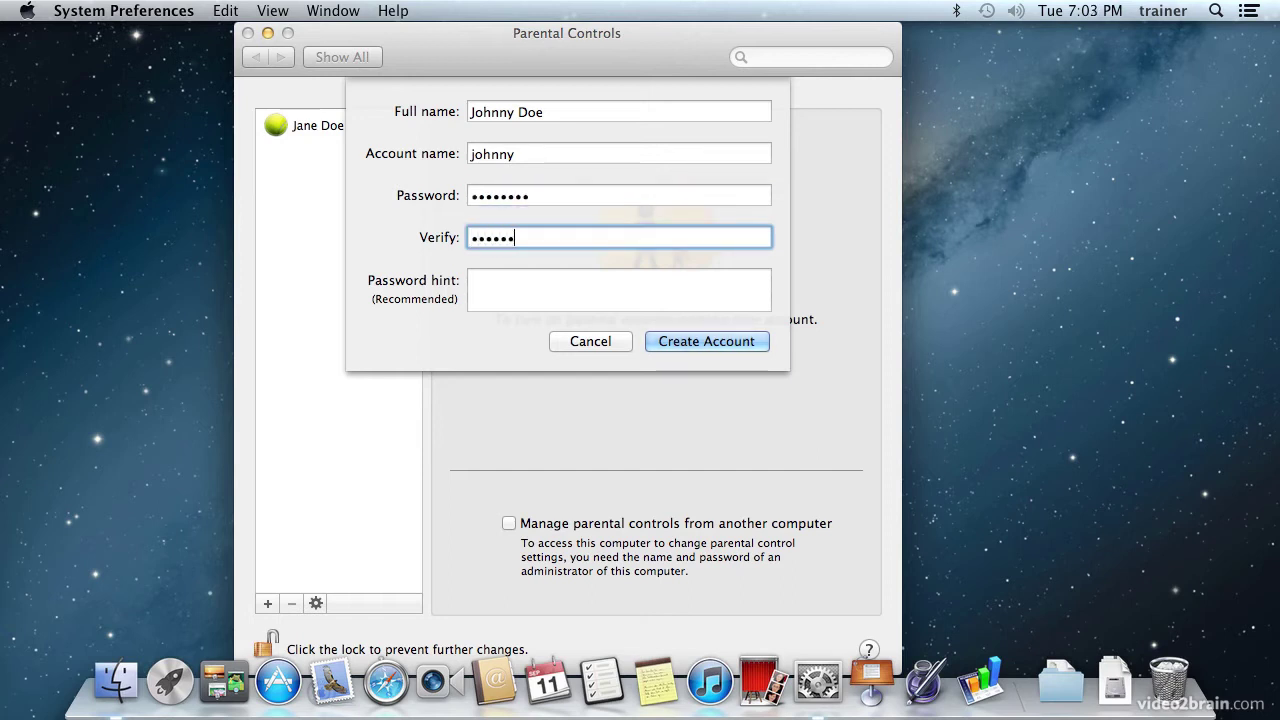
key("Tab")
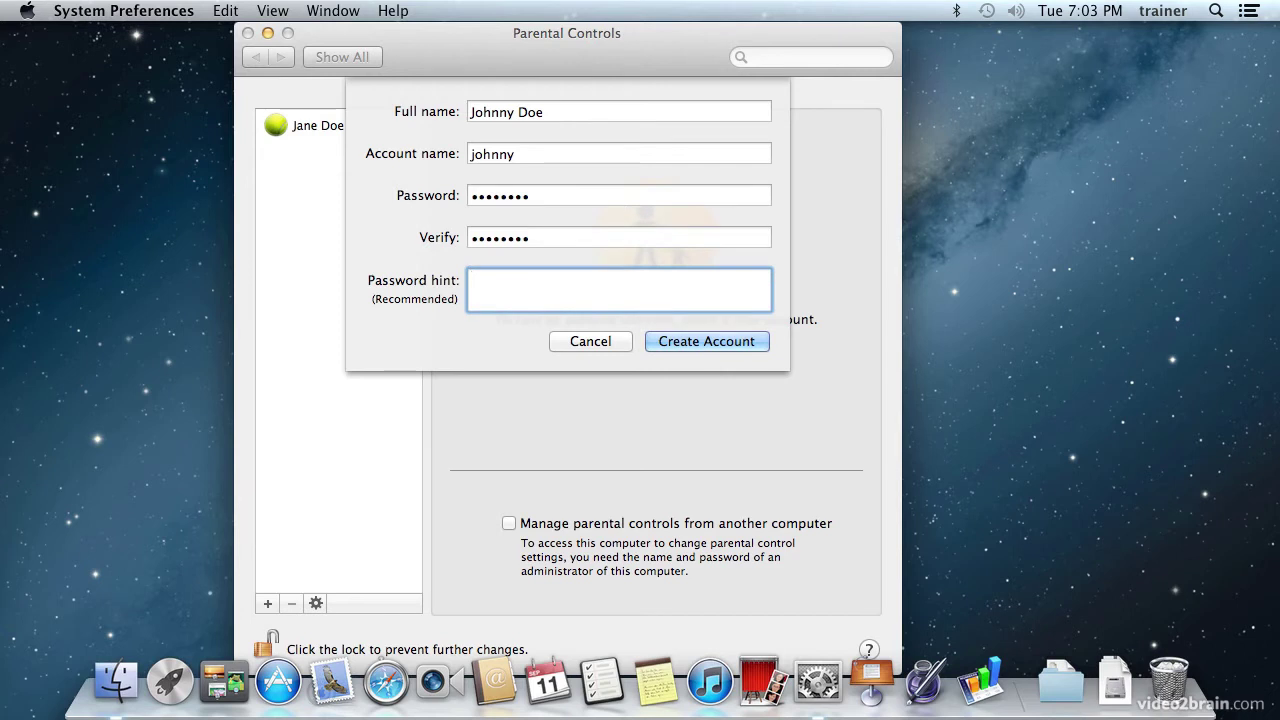
type("child")
left_click(710, 343)
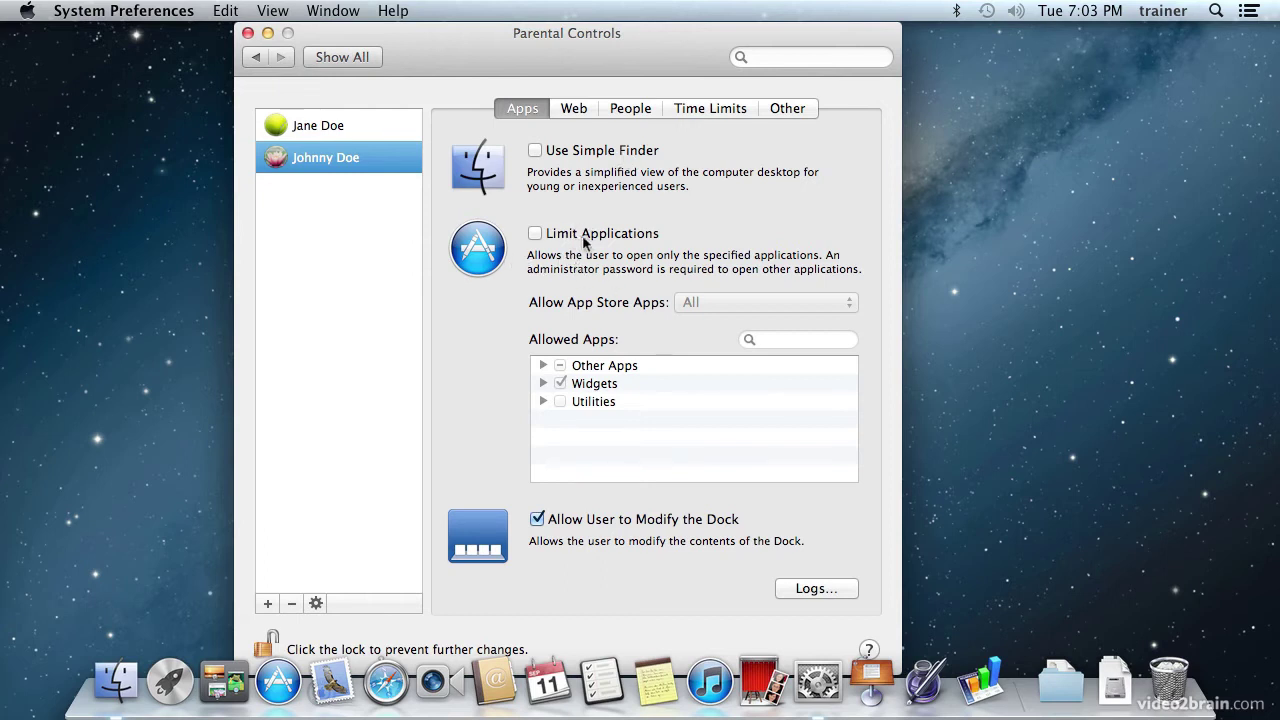
Step: Try limiting the child account's applications, checking the allowed Other Apps, and try disallowing changes to the Dock
left_click(535, 233)
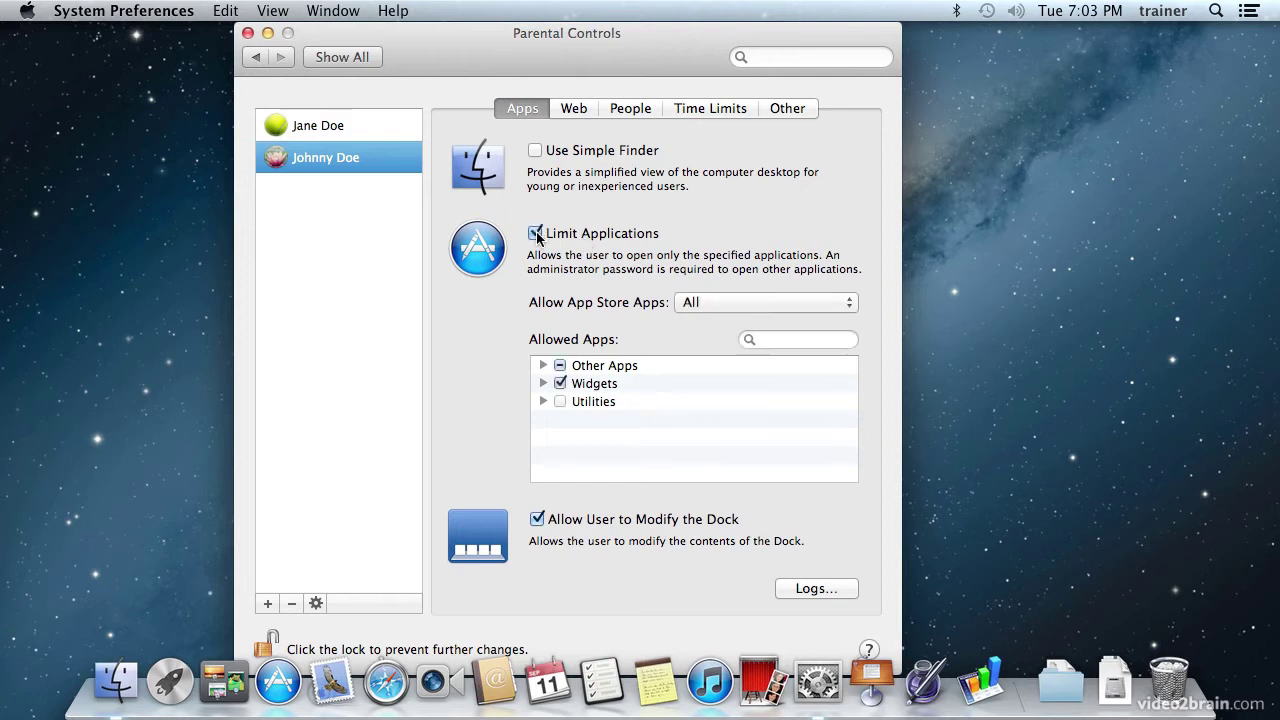
left_click(543, 365)
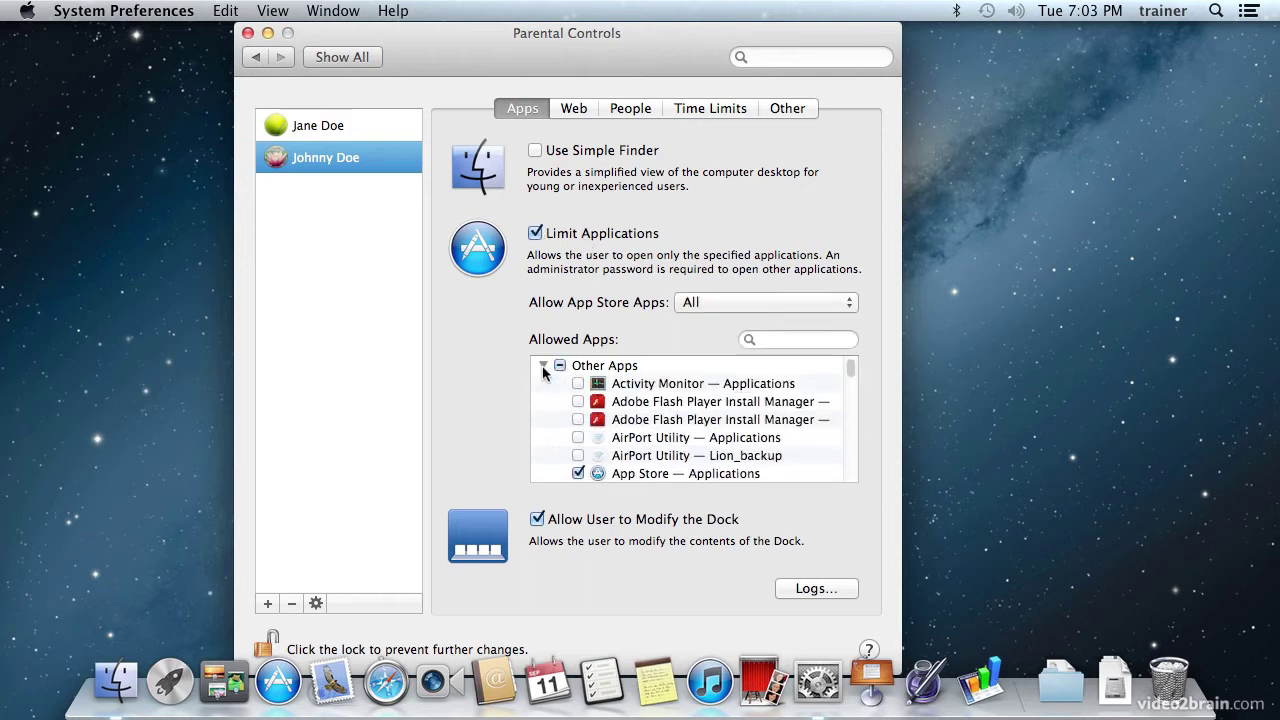
scroll(630, 475, "down", 5)
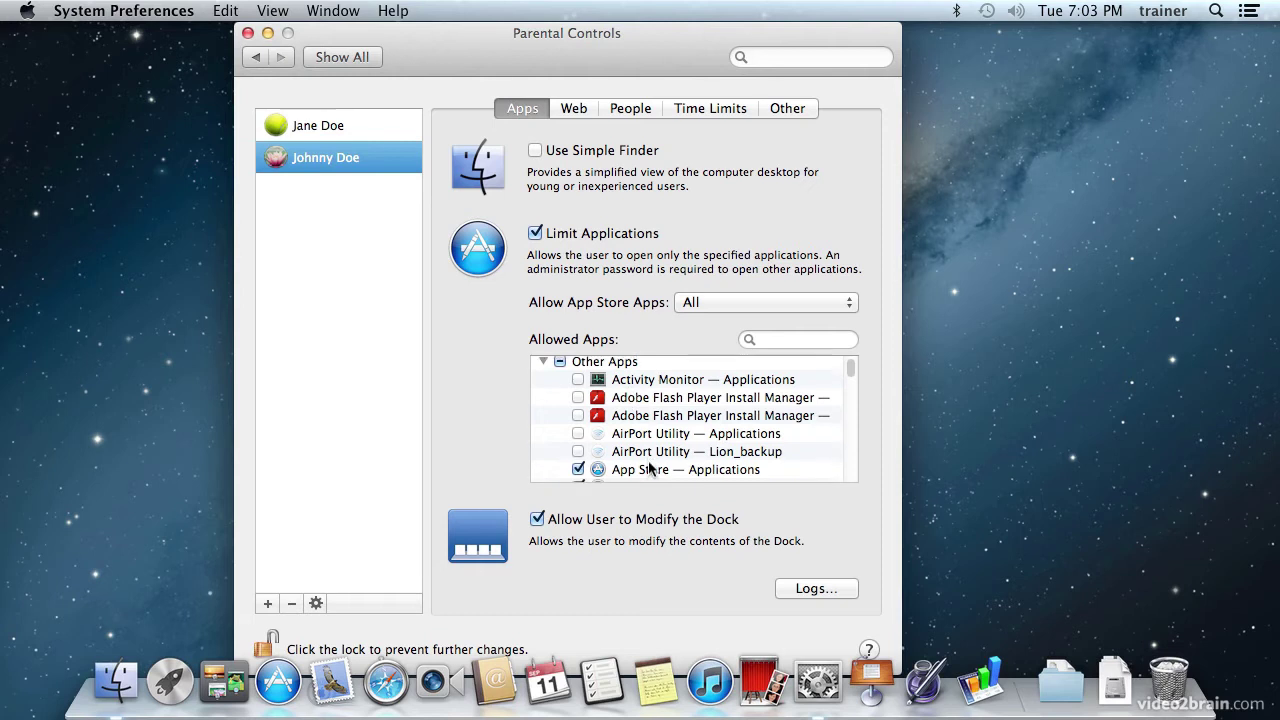
scroll(649, 468, "down", 10)
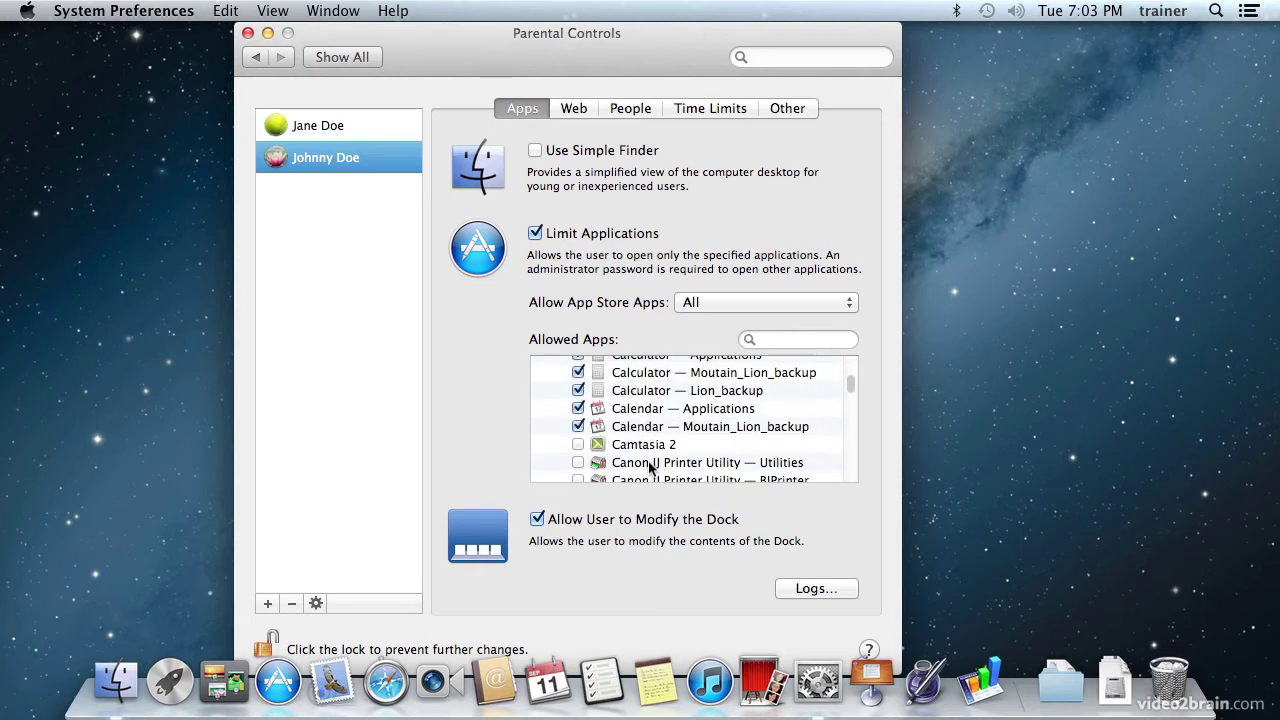
scroll(630, 465, "down", 5)
scroll(630, 465, "down", 5)
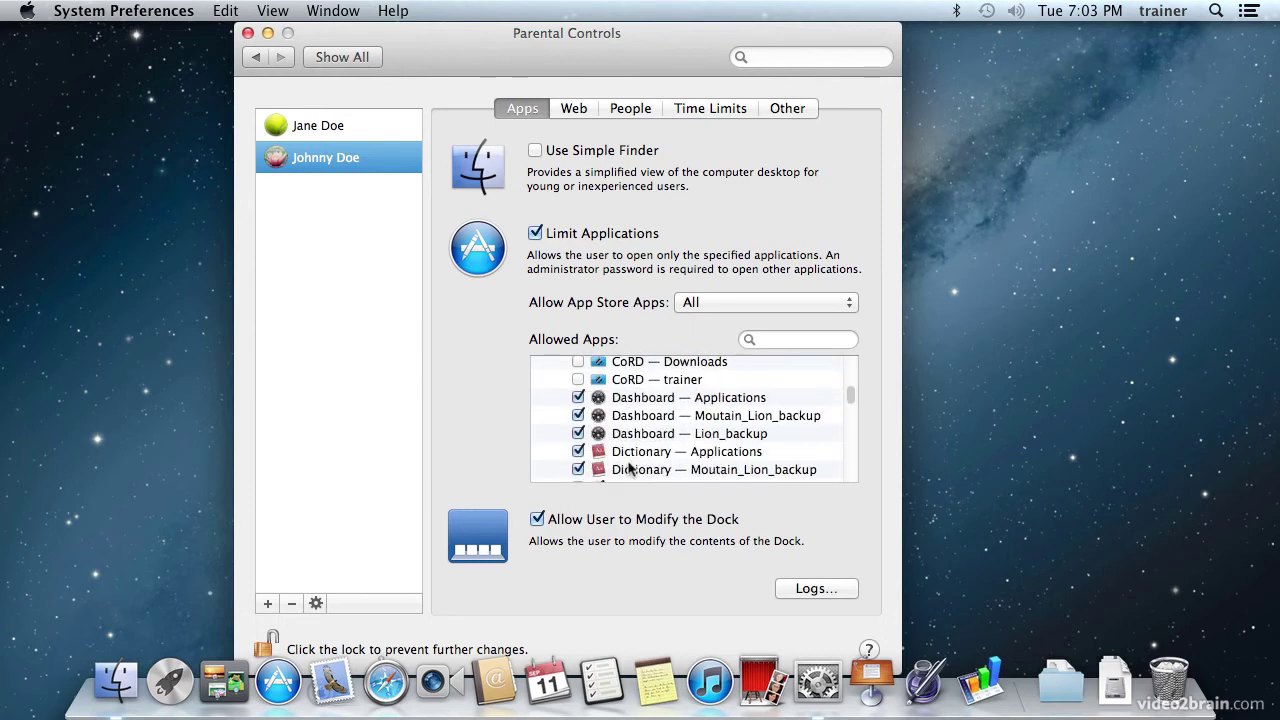
scroll(629, 467, "up", 15)
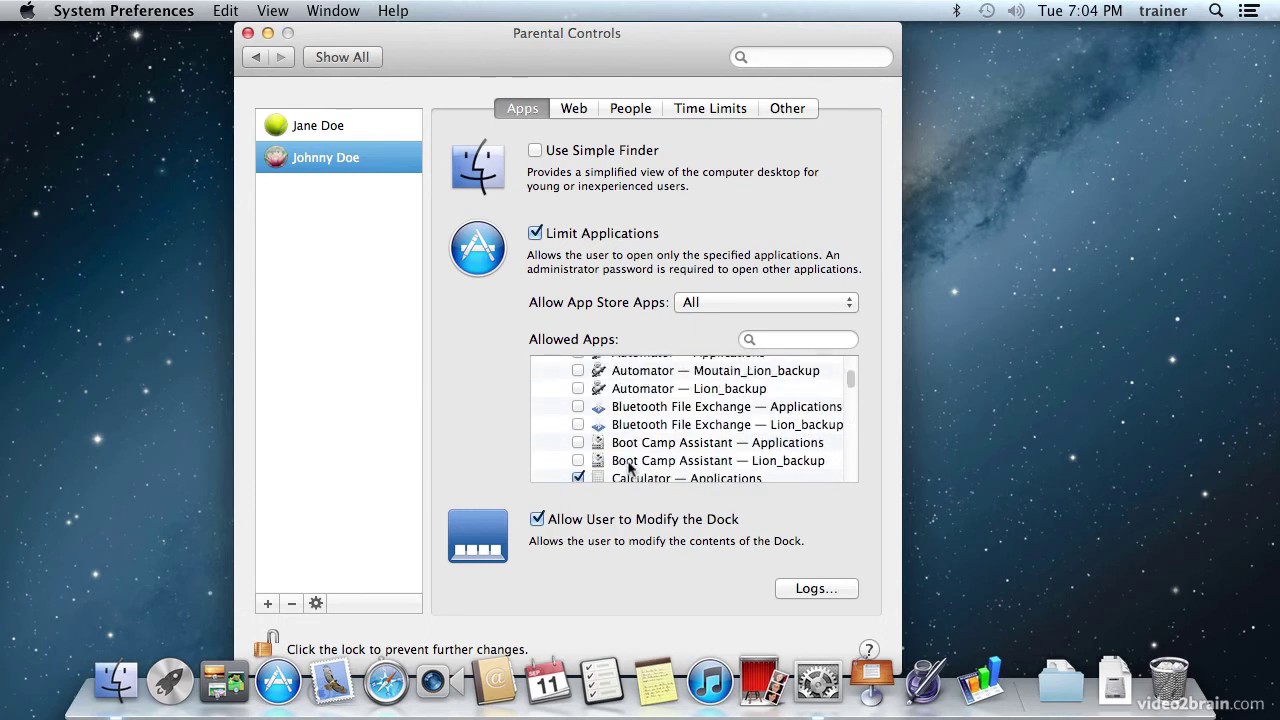
left_click(540, 235)
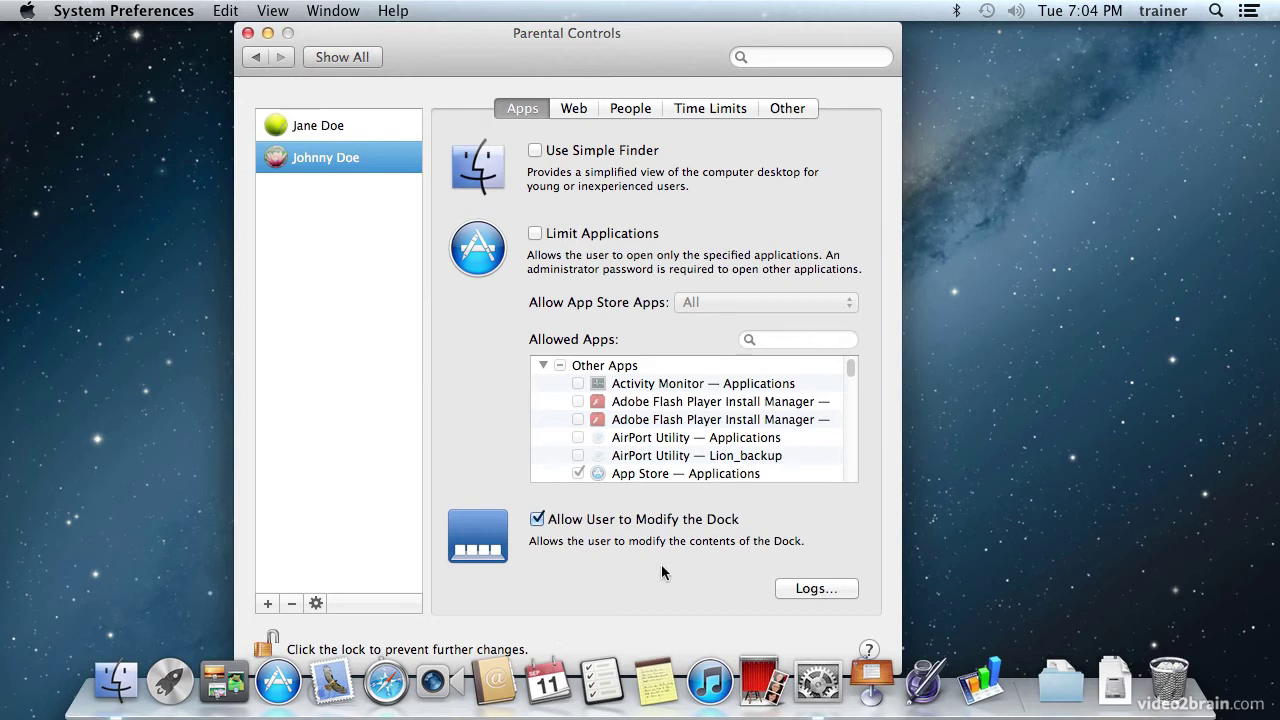
left_click(538, 519)
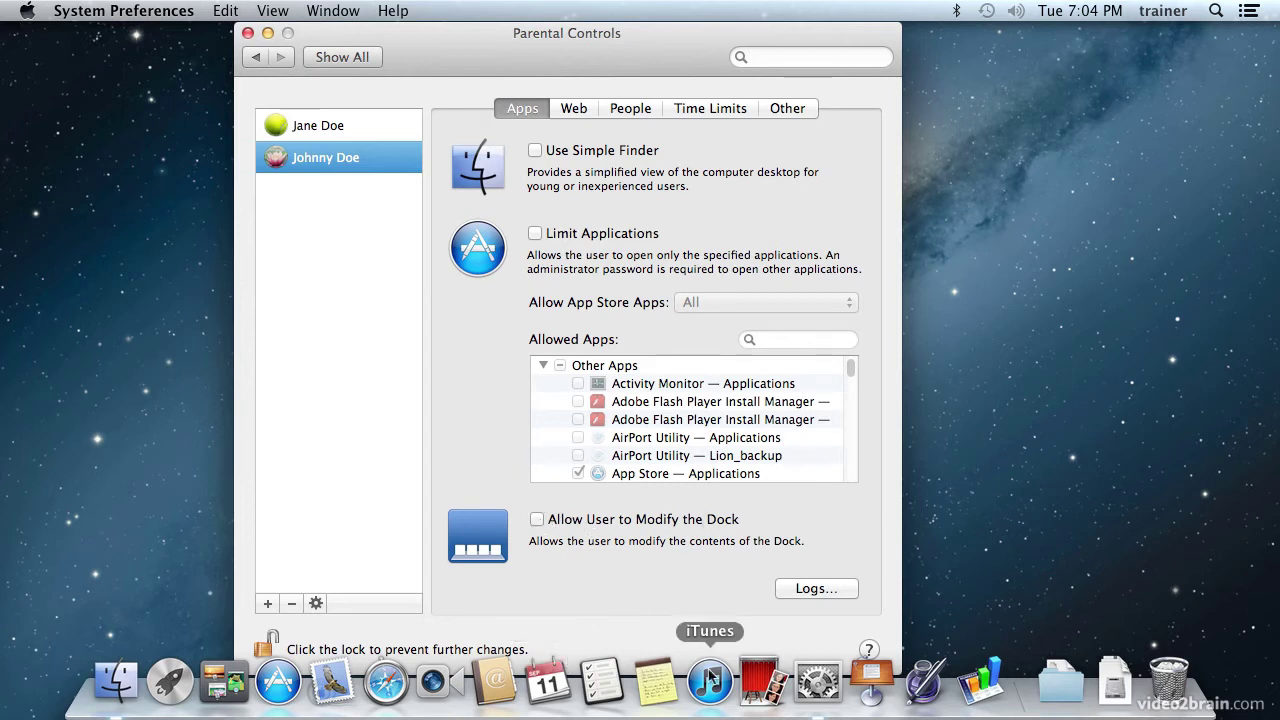
left_click(538, 520)
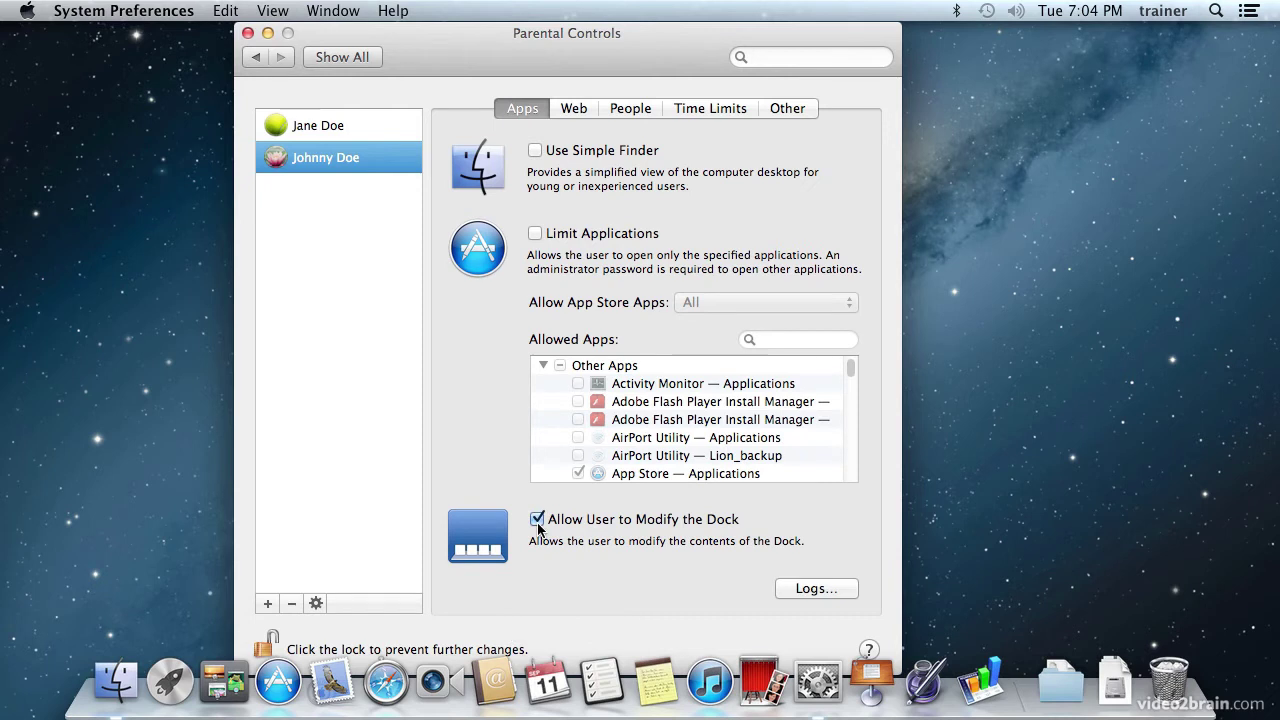
Step: Look at the custom always-allow and never-allow website lists, and restrict the child's web access to only the listed websites
left_click(576, 110)
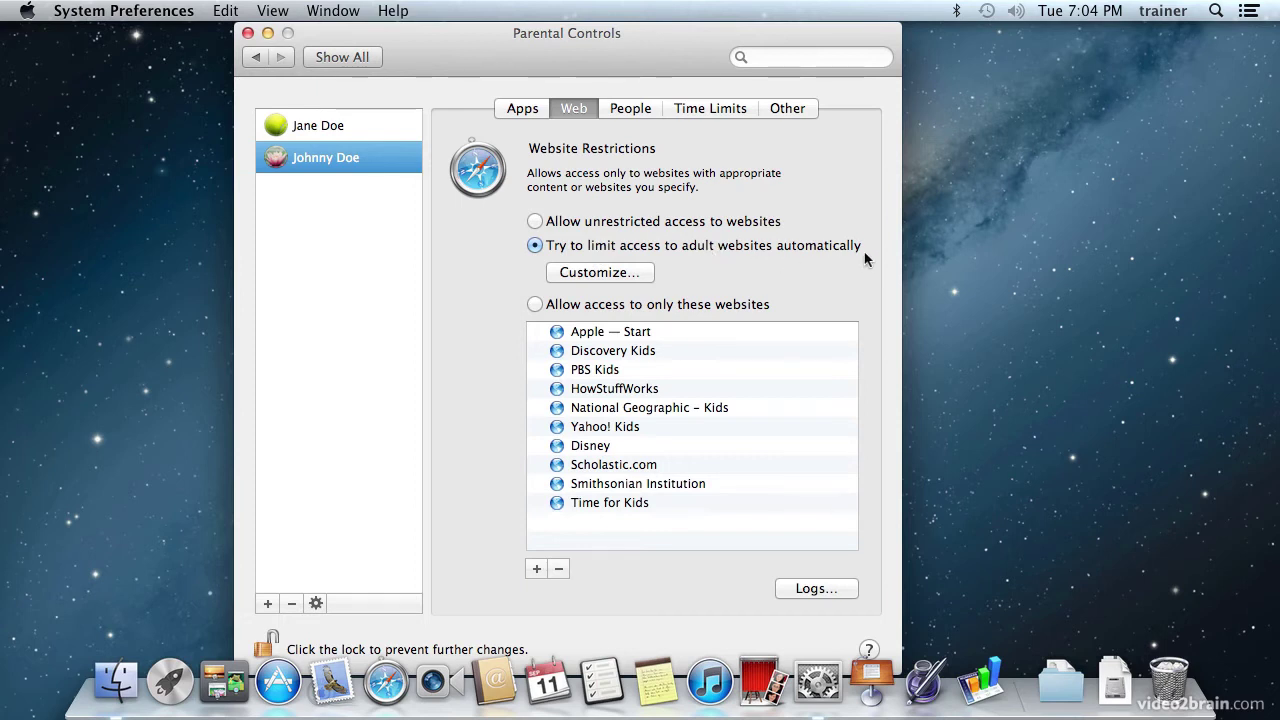
left_click(603, 274)
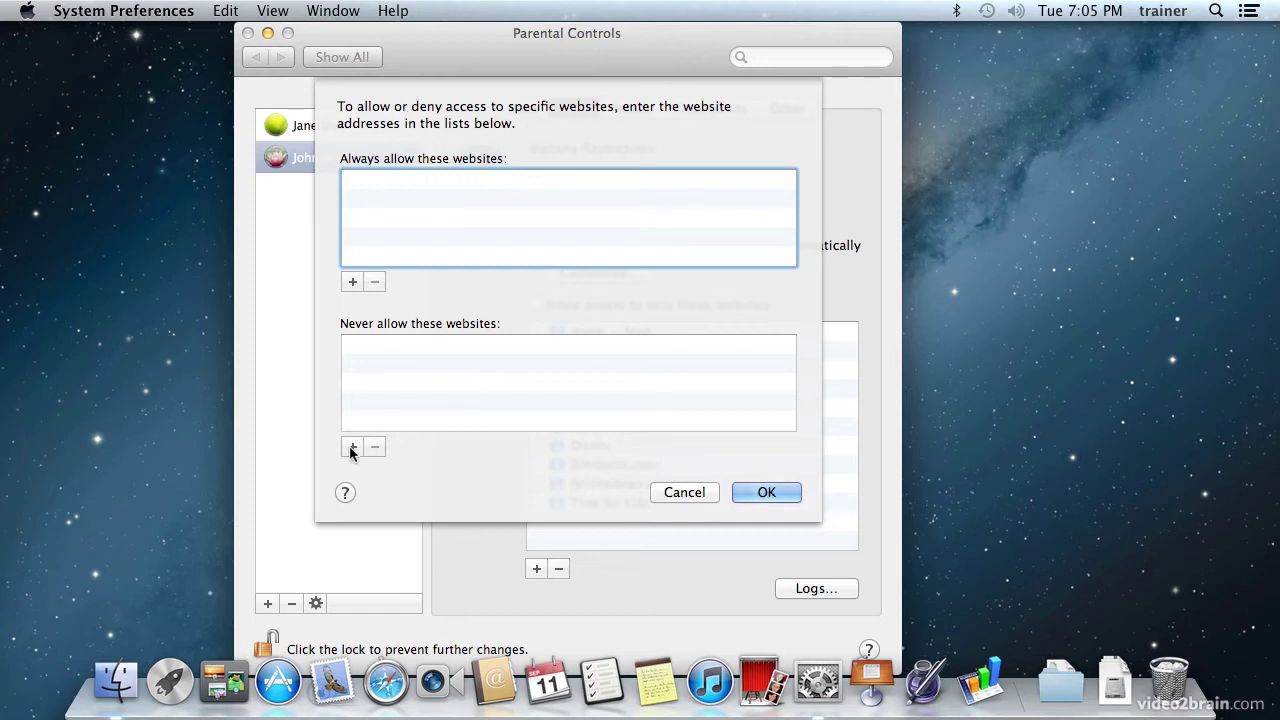
left_click(685, 492)
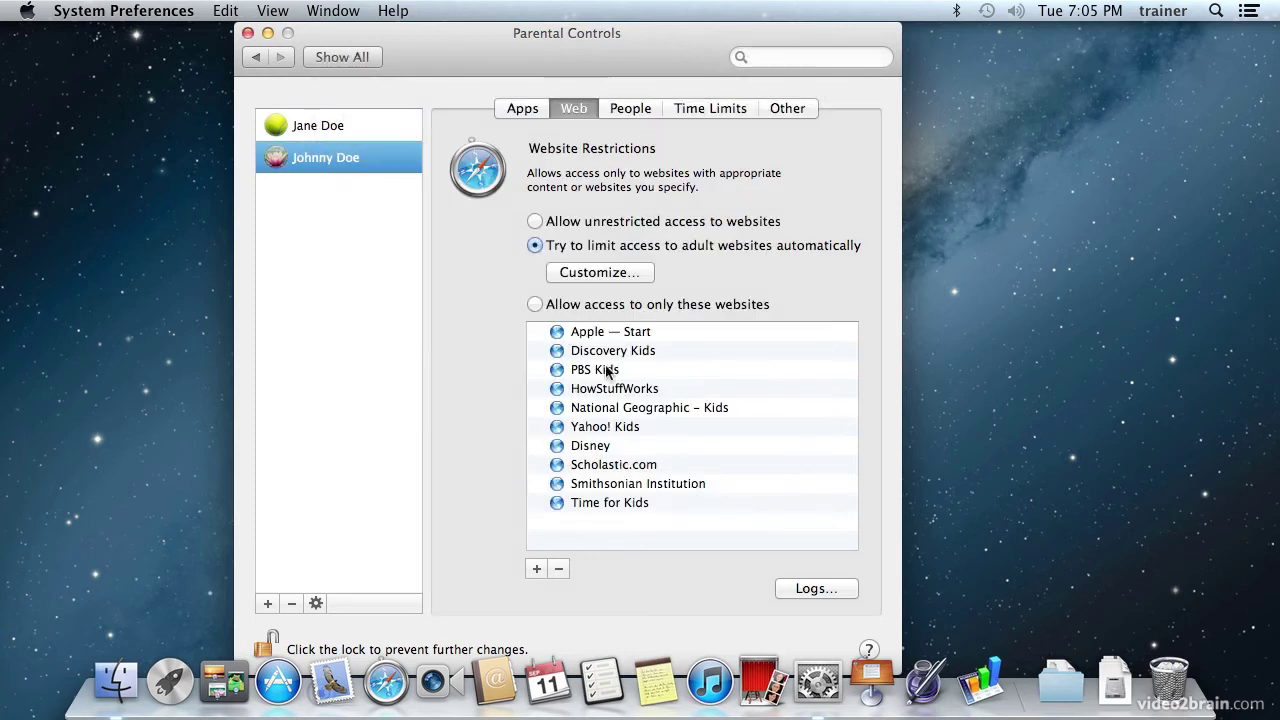
left_click(536, 223)
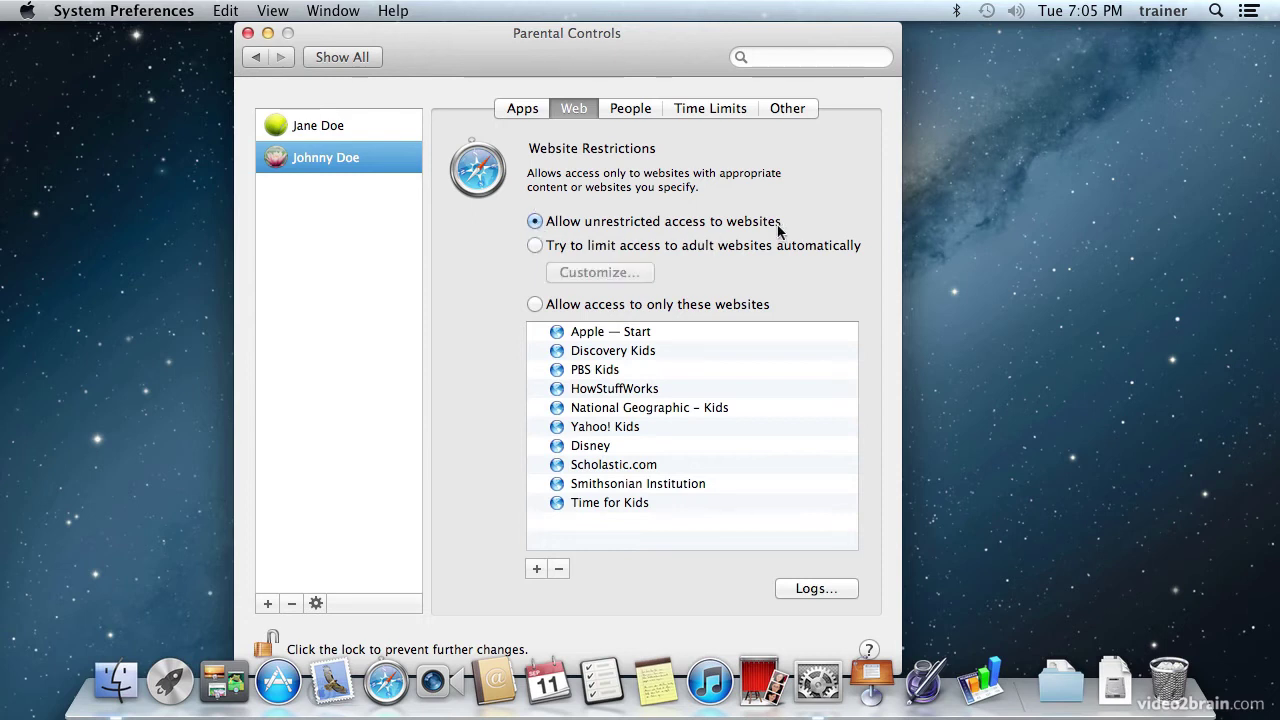
left_click(536, 306)
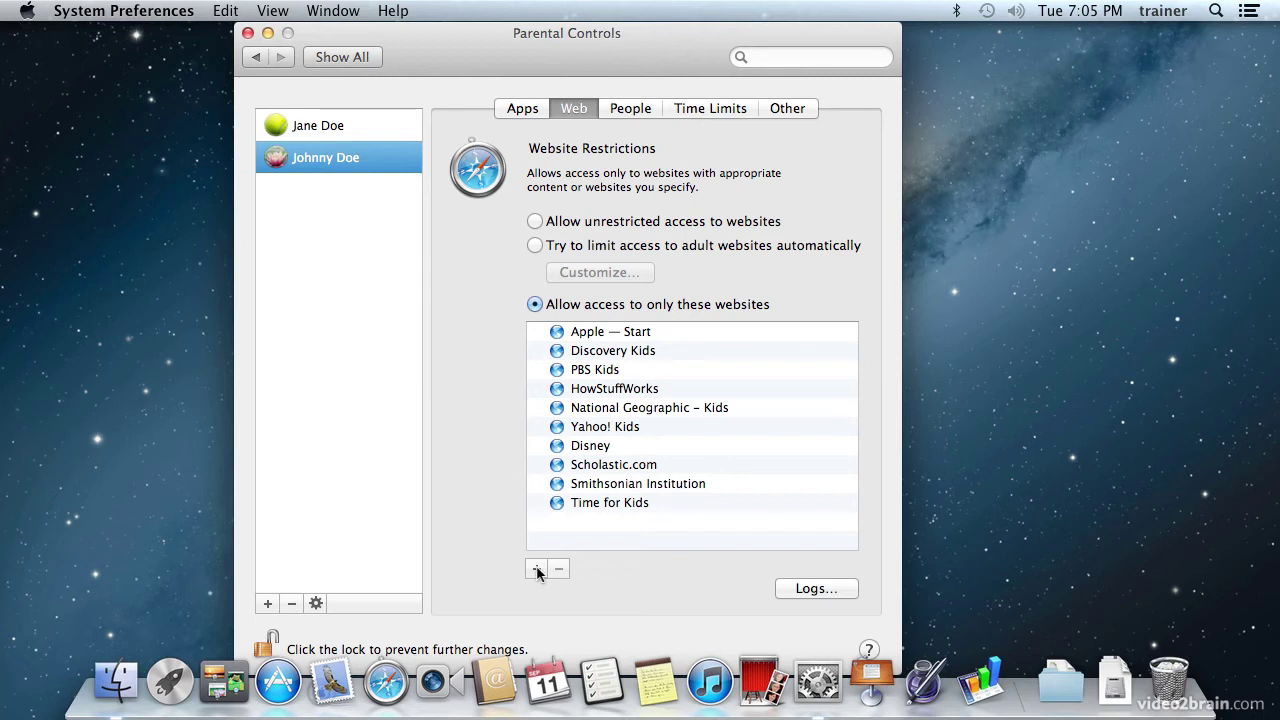
Step: View the child account's activity logs for visited websites, and its Game Center, mail and messages restrictions
left_click(813, 590)
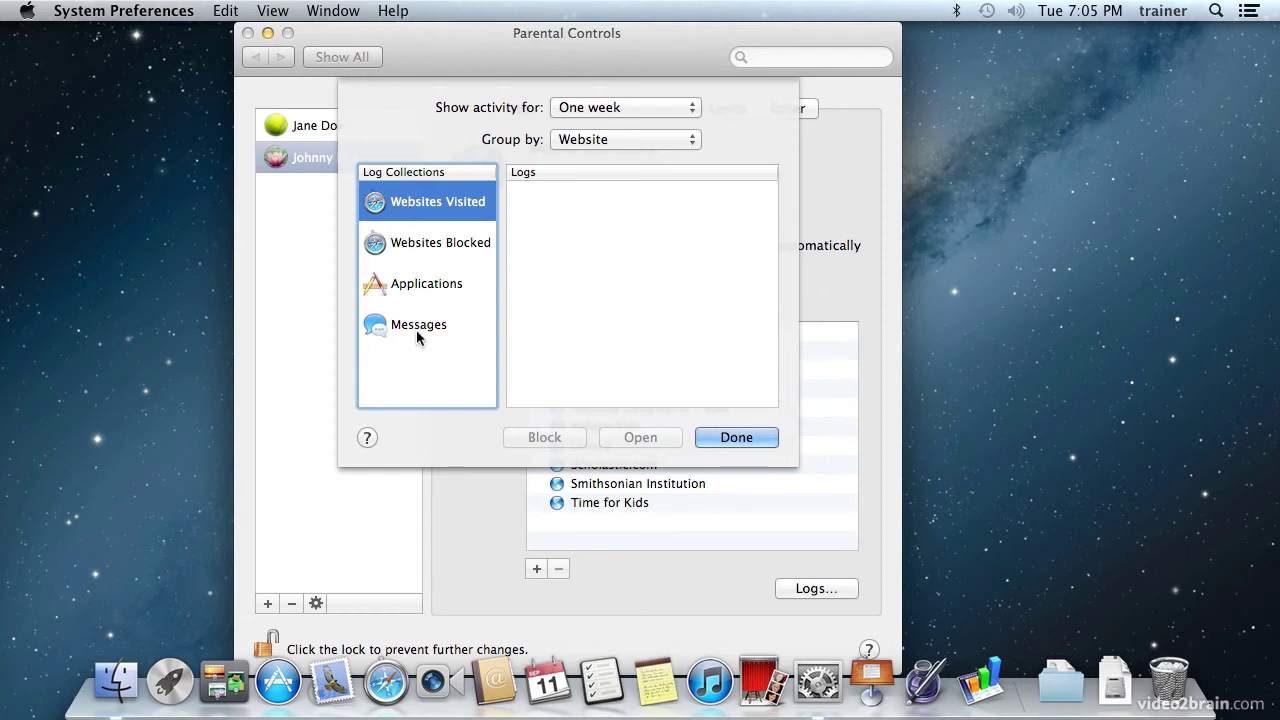
left_click(738, 437)
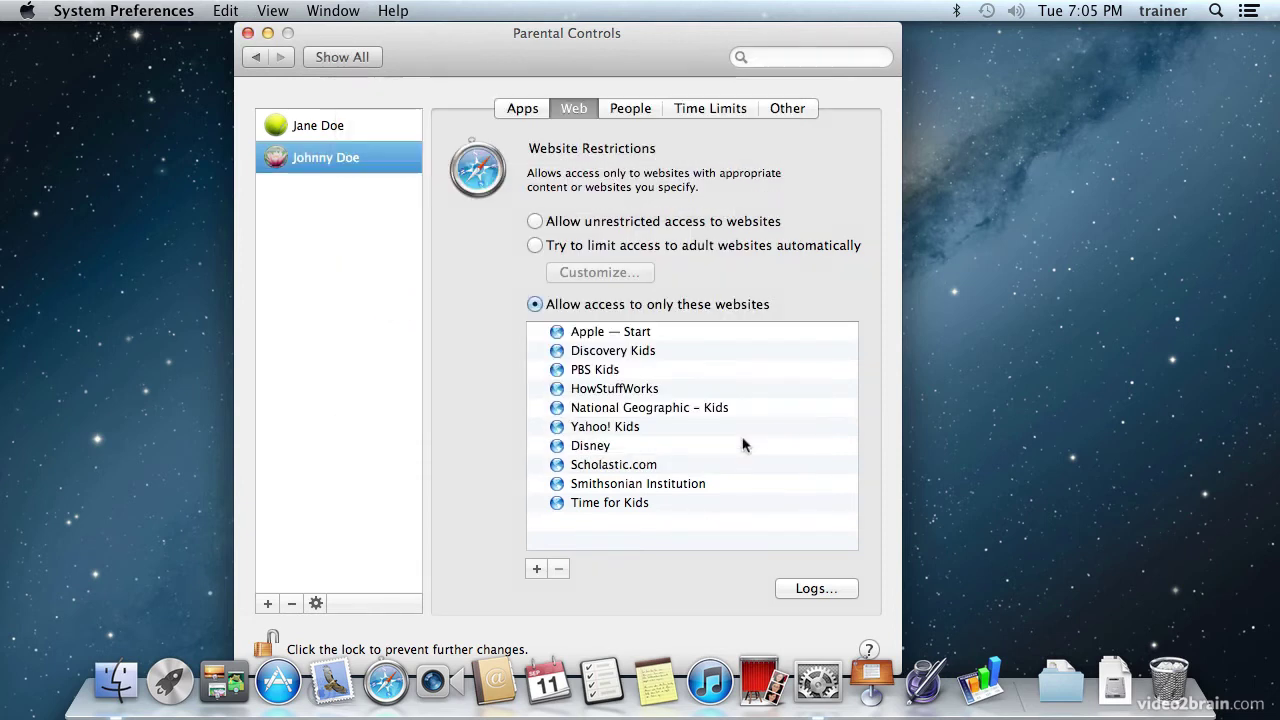
left_click(632, 110)
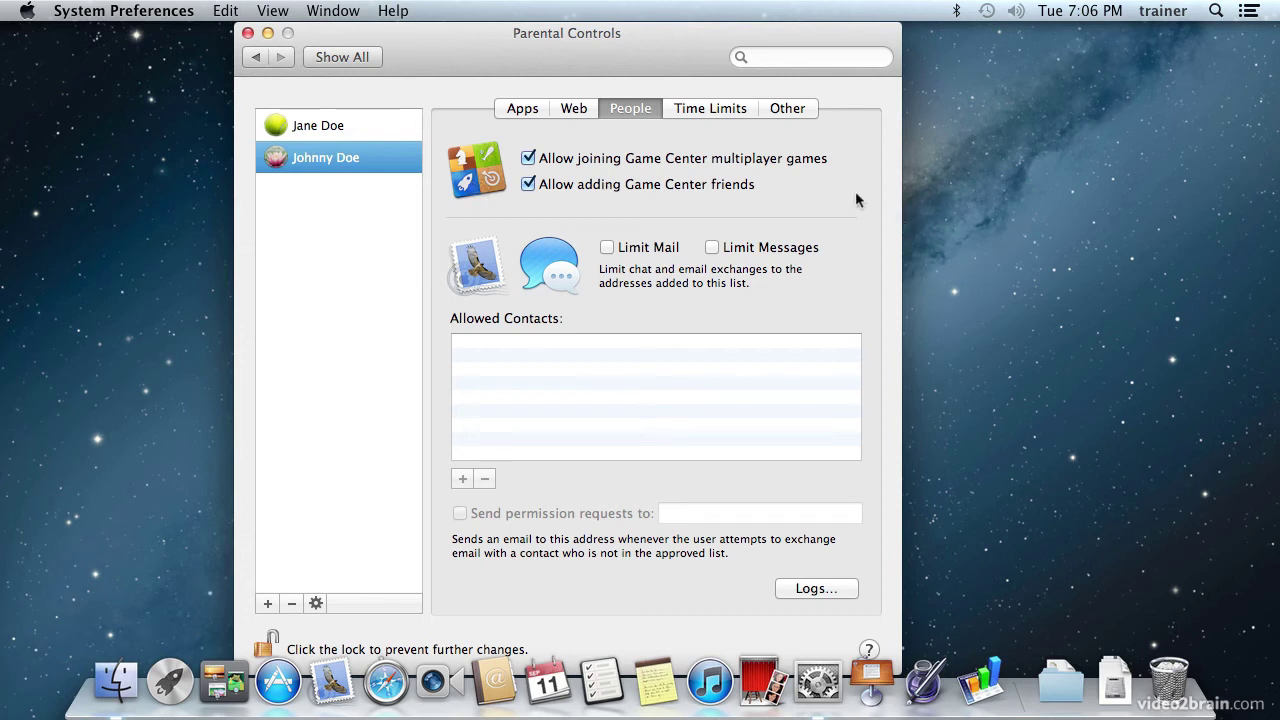
Step: Limit the child's computer use to 2 hours a day on weekdays and 3 hours a day on weekends
left_click(713, 109)
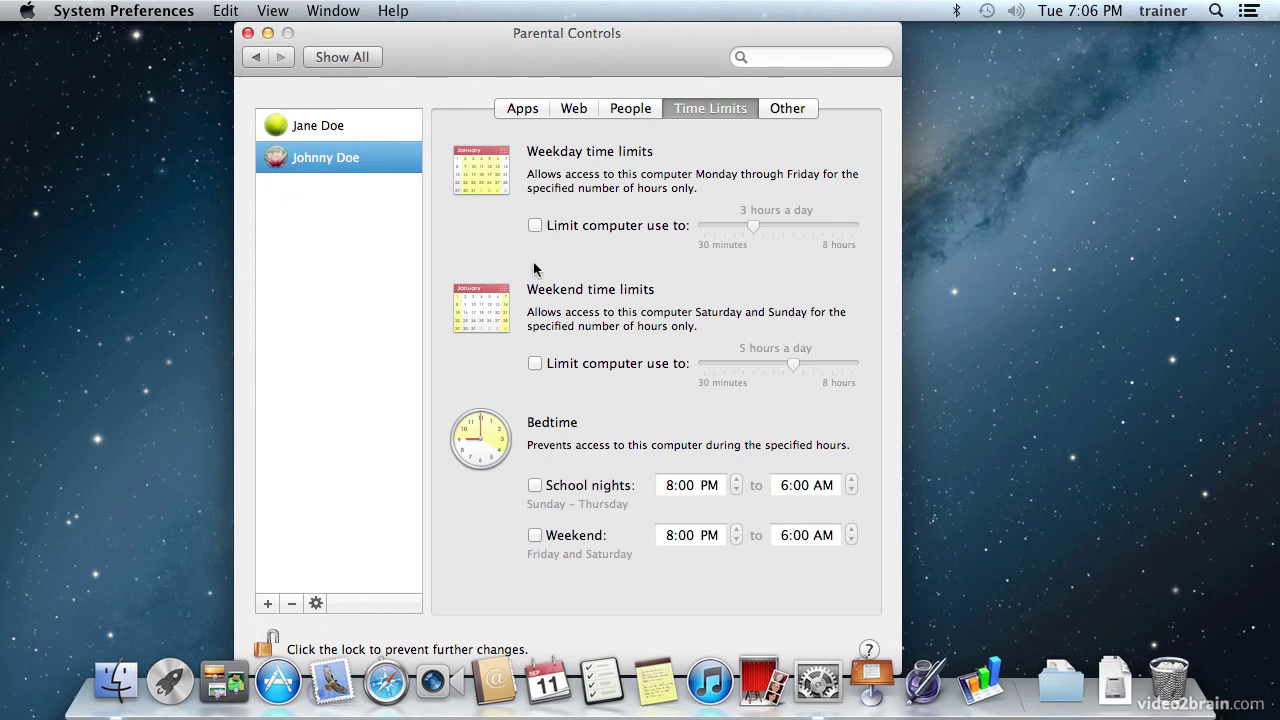
left_click(535, 226)
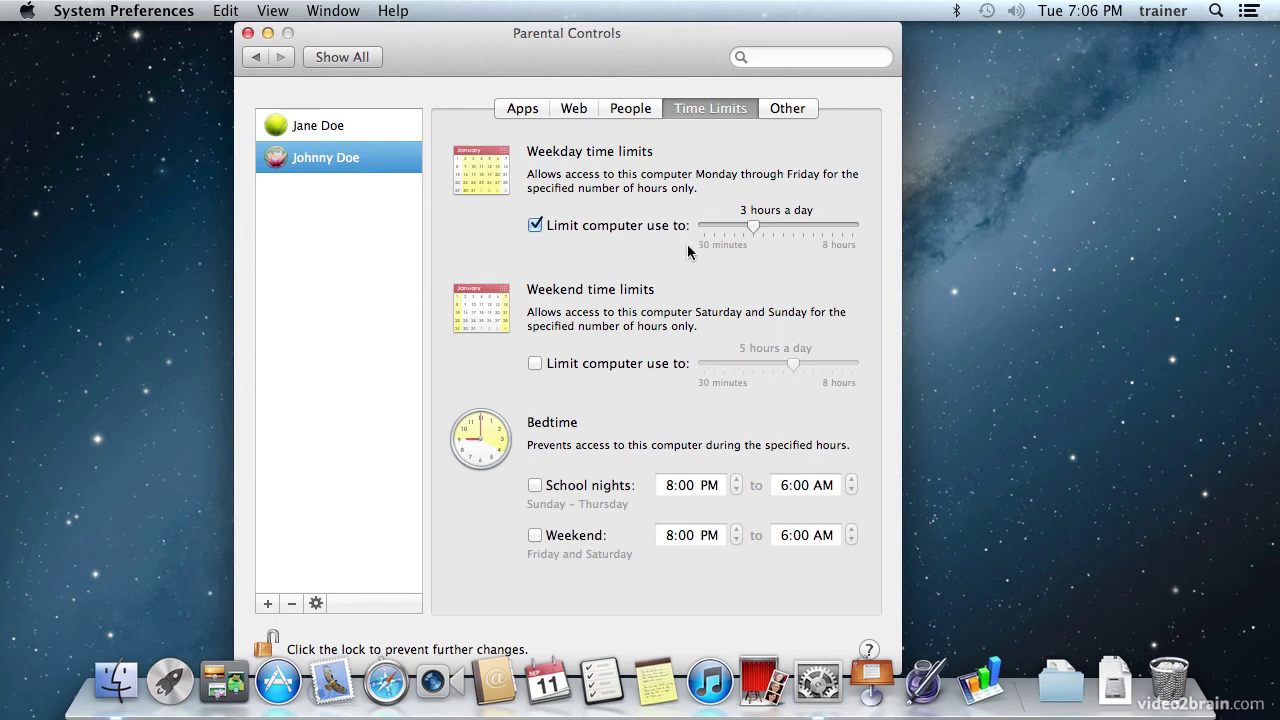
left_click(536, 365)
left_click_drag(749, 225, 729, 232)
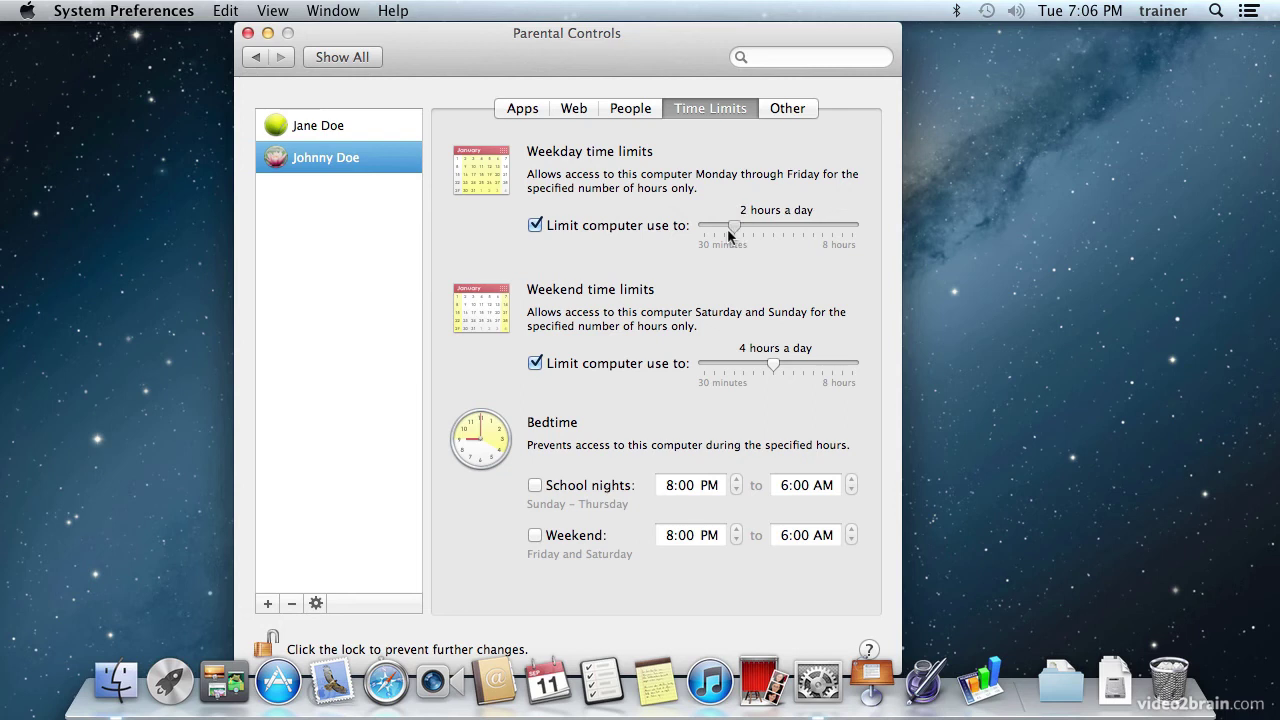
left_click_drag(772, 363, 756, 360)
Step: Enable both bedtime restrictions, ending school nights at 7:00 AM and starting weekends at 9:00 PM
left_click(535, 485)
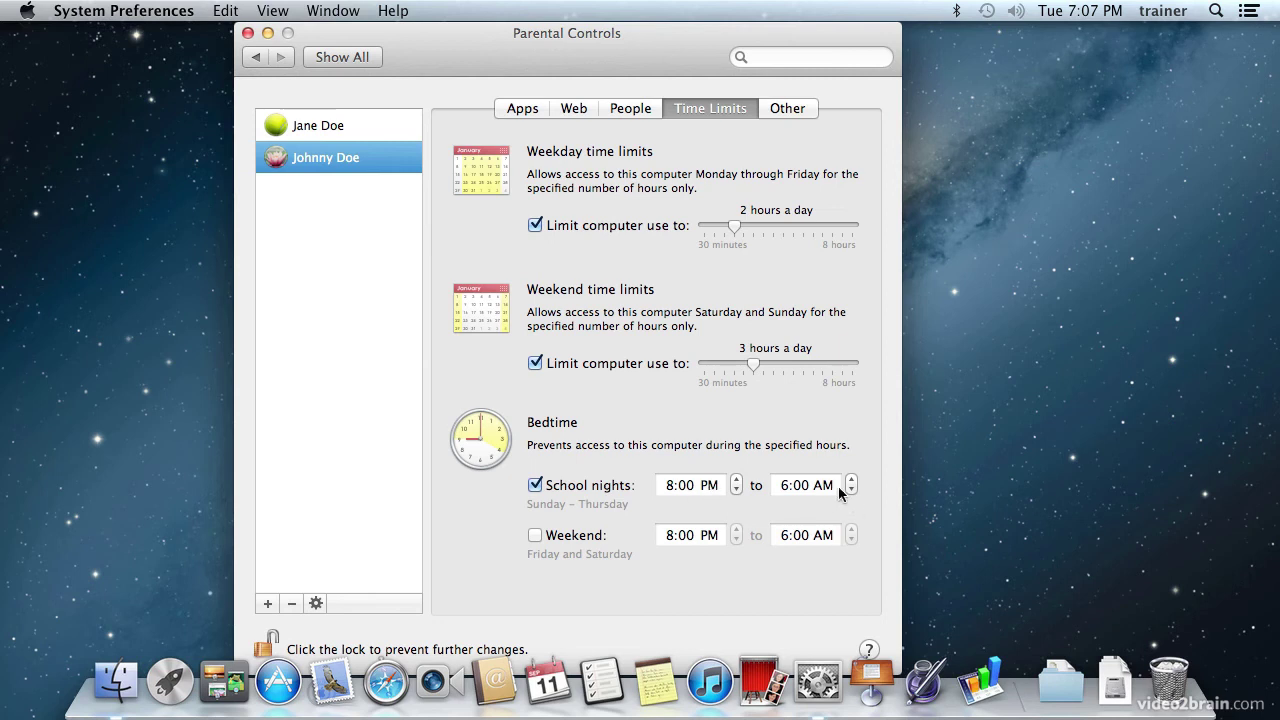
left_click(785, 484)
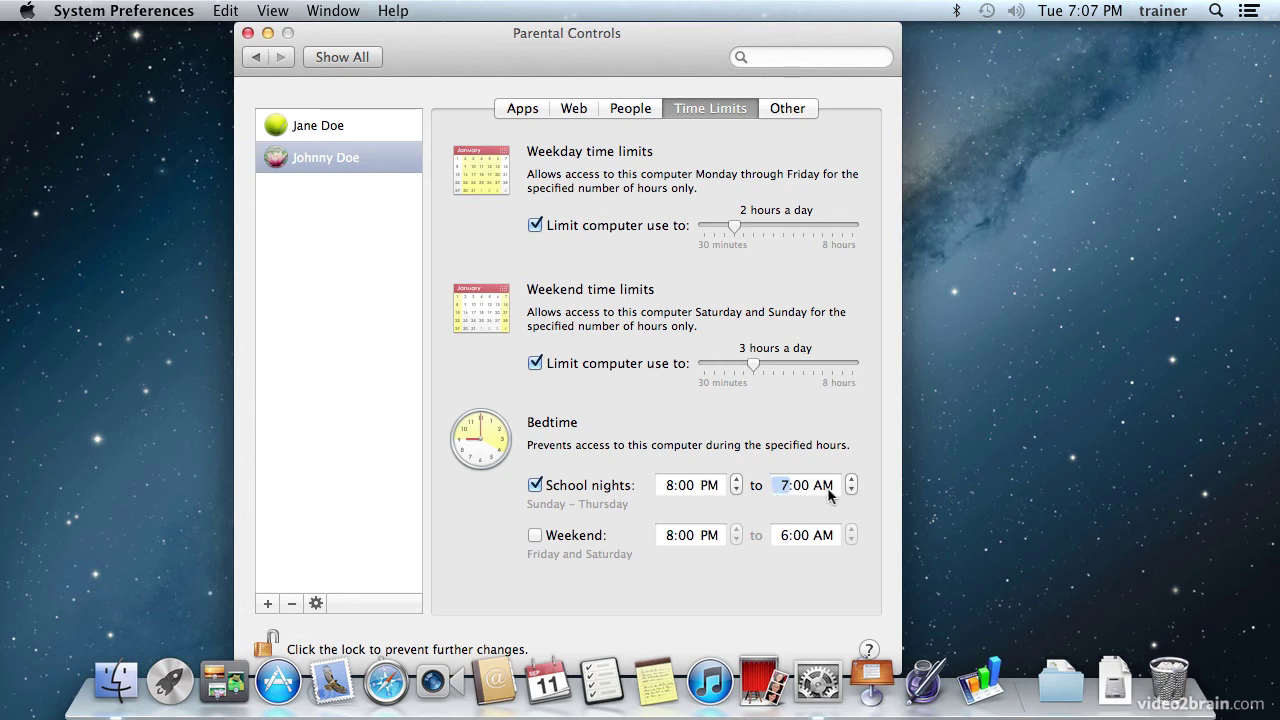
left_click(535, 535)
left_click(737, 538)
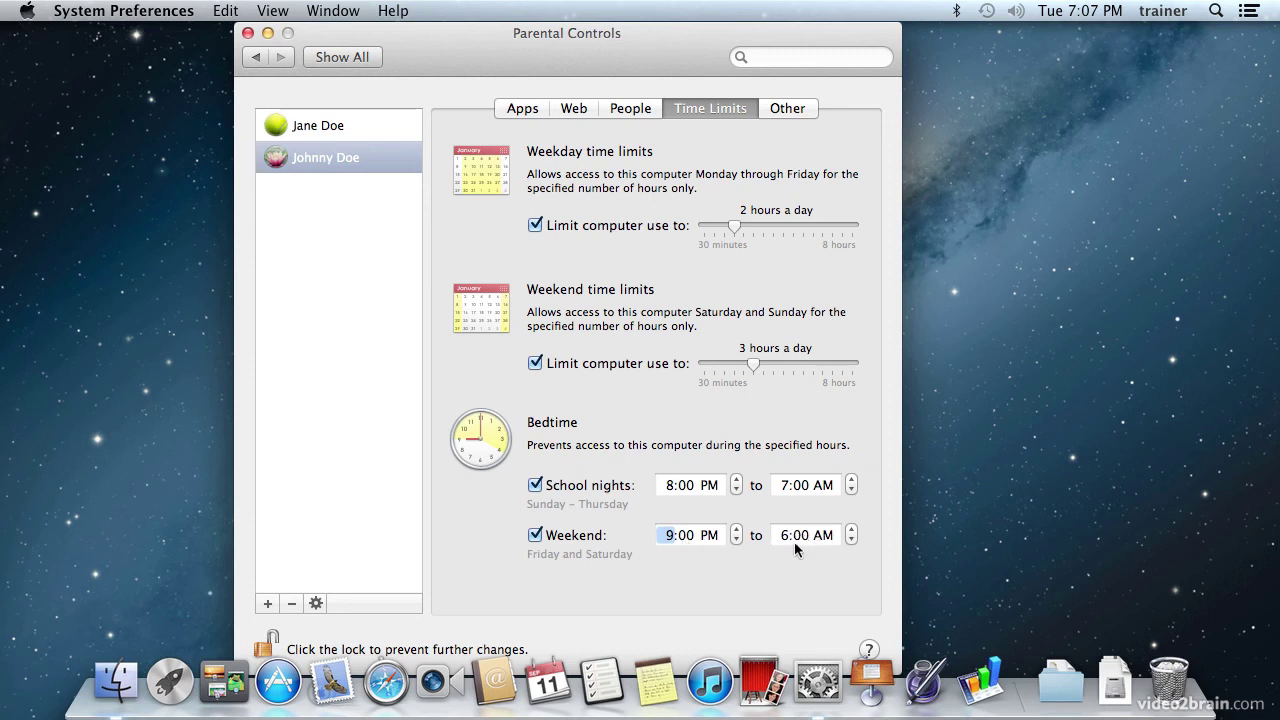
Step: Show the child account's other restrictions, covering dictation, dictionary, printers, disc burning and password changes
left_click(778, 107)
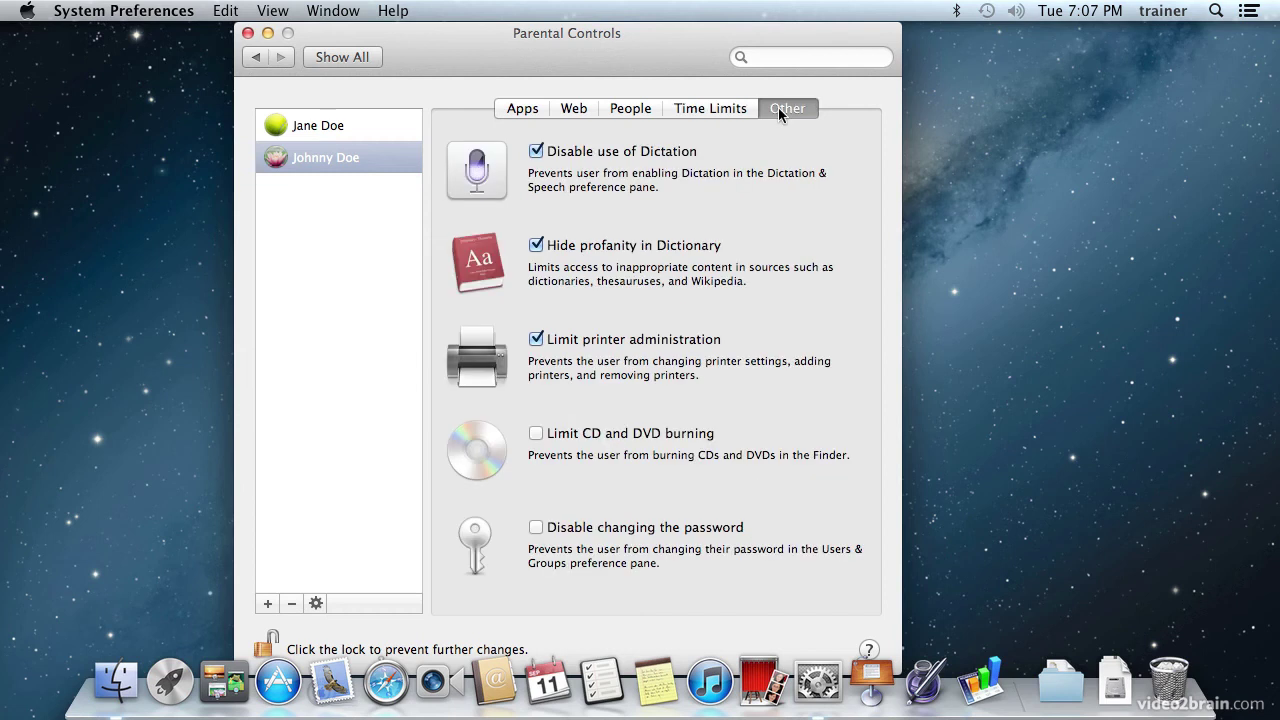